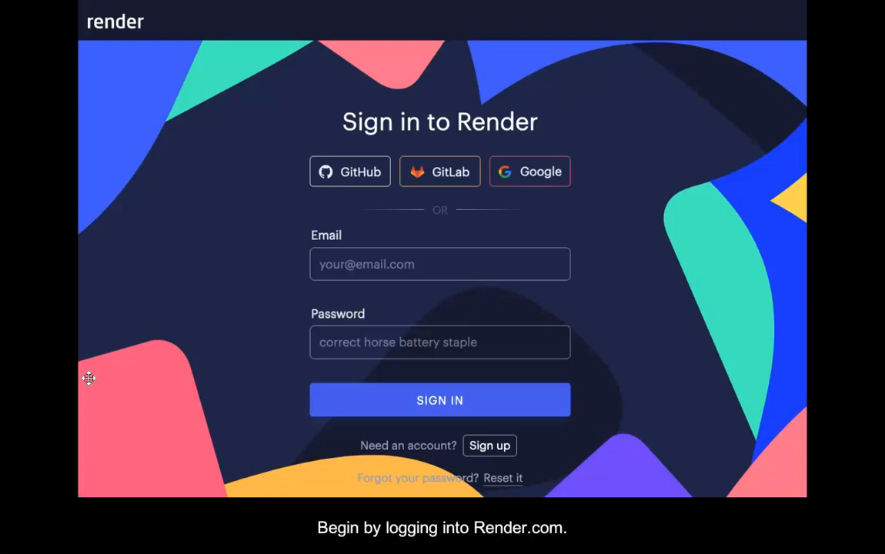
Step: Sign in to Render with the GitHub account and start creating a new web service
click(357, 173)
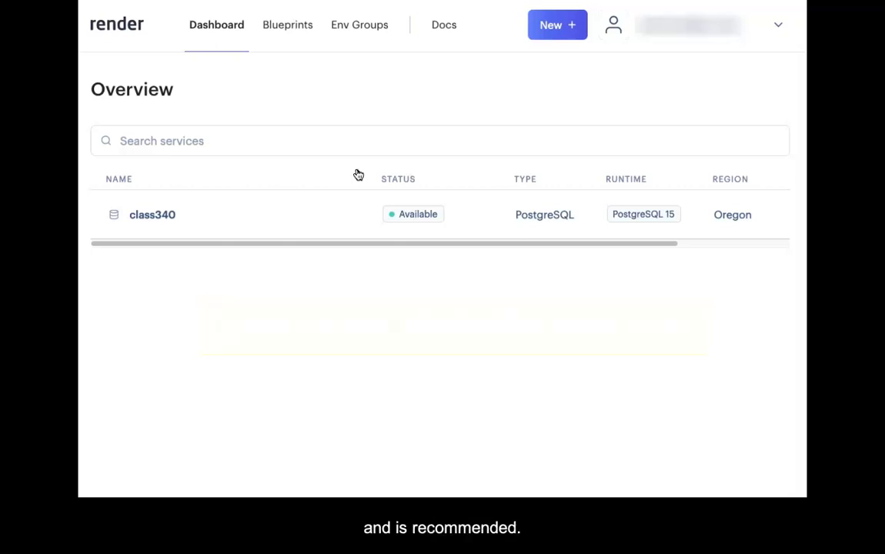
click(565, 31)
click(524, 96)
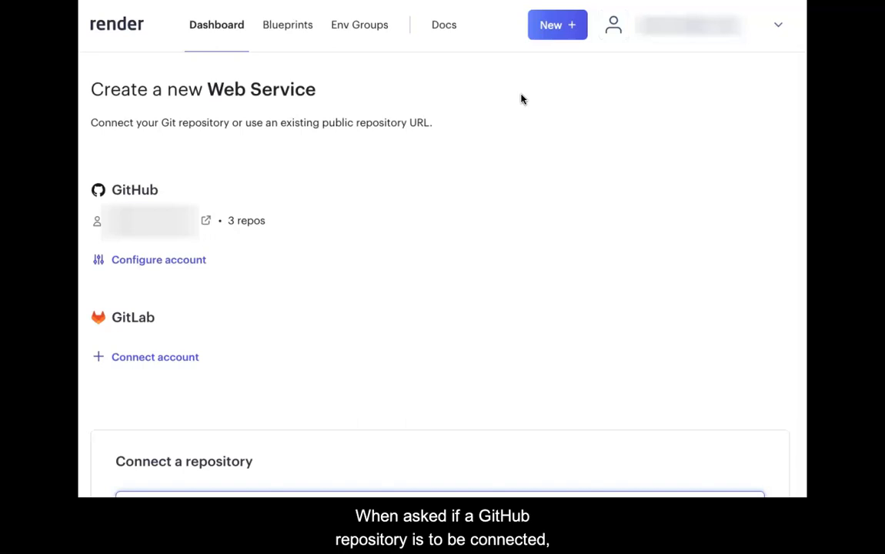
Step: Connect the 340learn GitHub repository to the new web service
click(365, 218)
scroll(370, 219, down, 1)
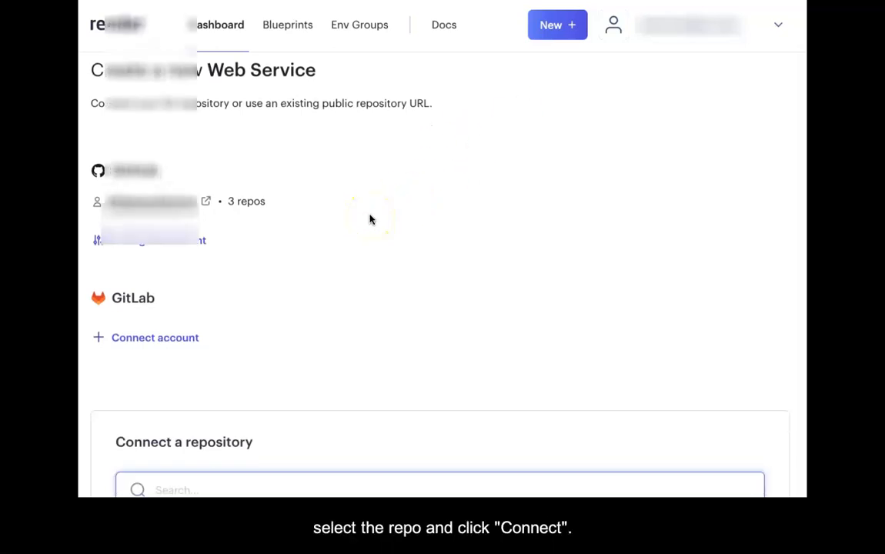
scroll(369, 219, down, 3)
click(375, 204)
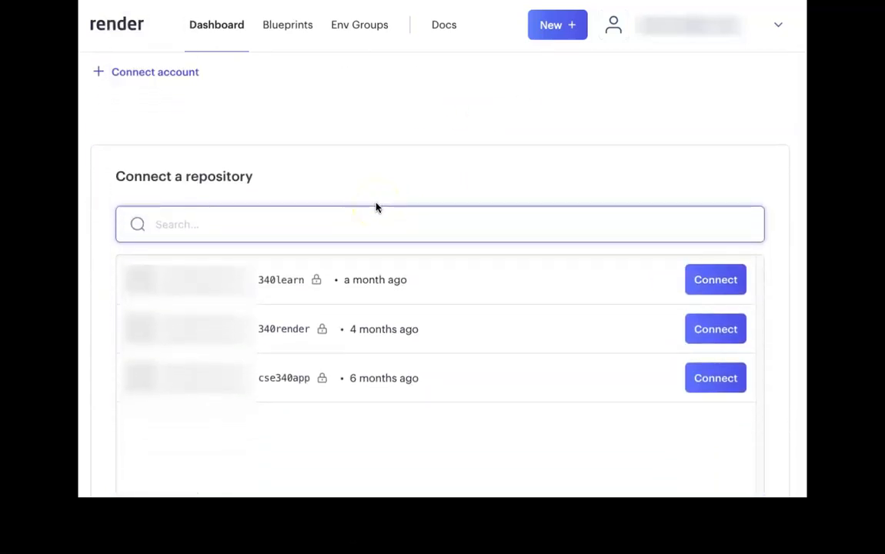
click(716, 280)
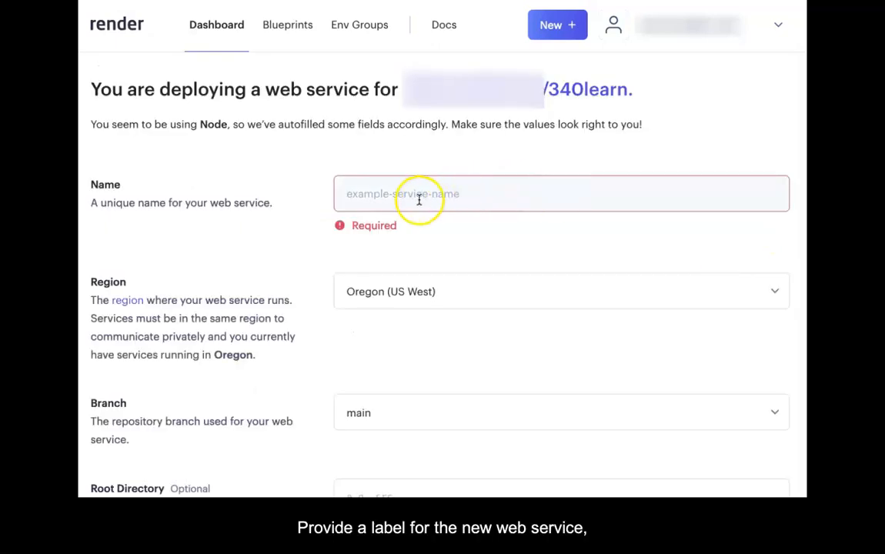
Step: Name the web service 340learndemo and choose Oregon (US West) as its region
click(408, 199)
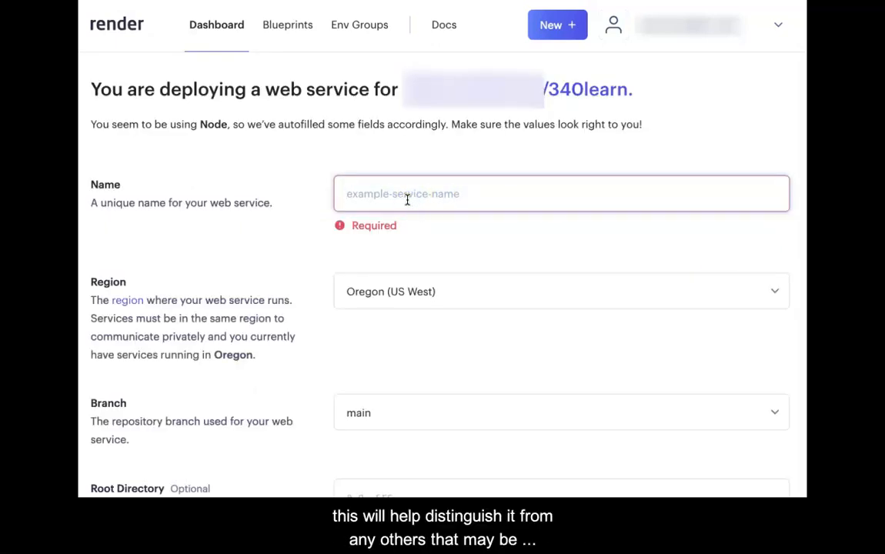
text(340learndemo)
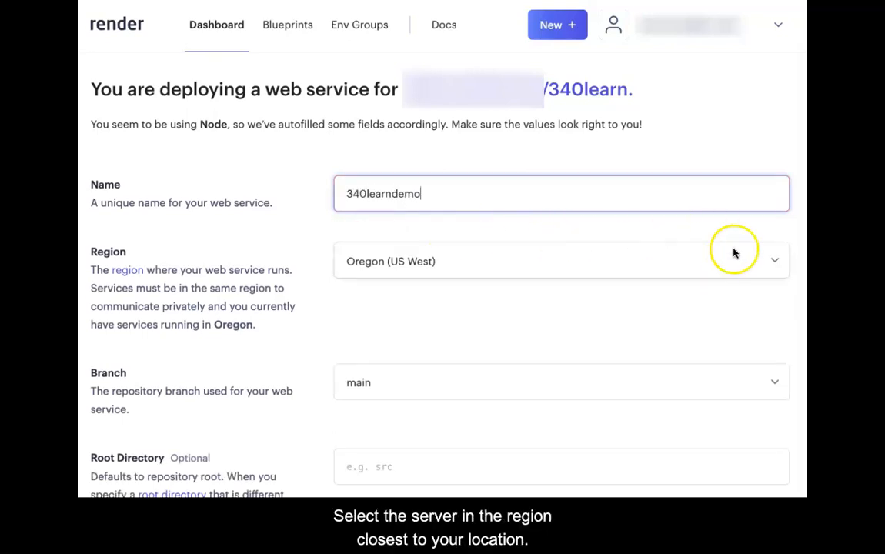
click(776, 261)
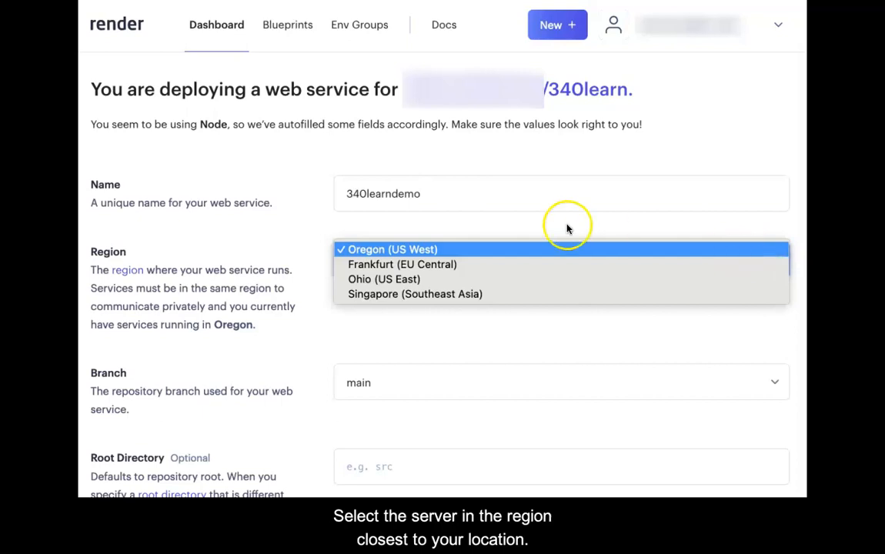
click(393, 249)
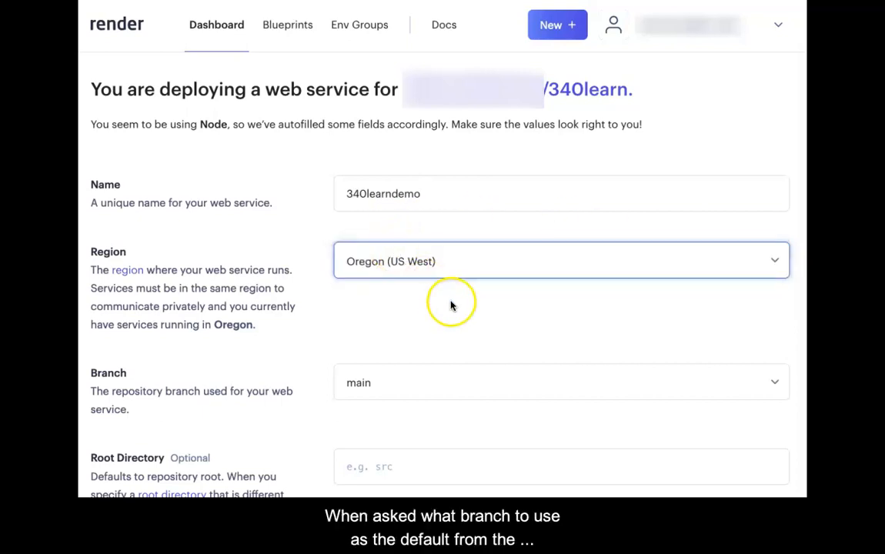
Step: Replace the build command with "pnpm install", keeping the main branch, empty root directory and Node runtime
scroll(470, 323, down, 1)
scroll(471, 323, down, 1)
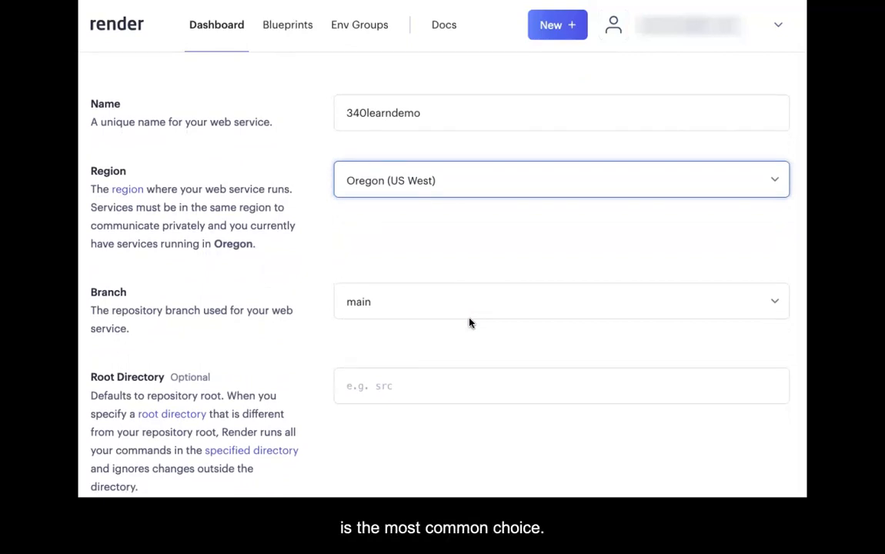
scroll(470, 323, down, 2)
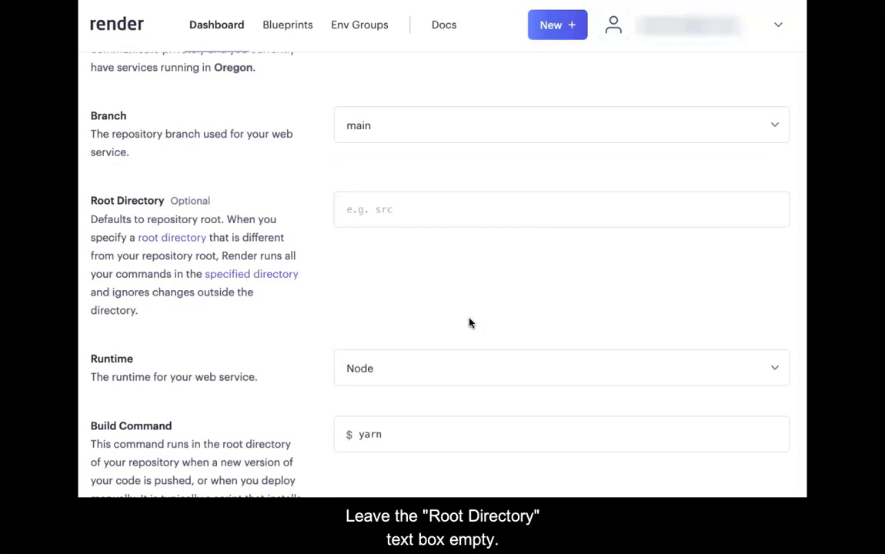
scroll(471, 323, down, 1)
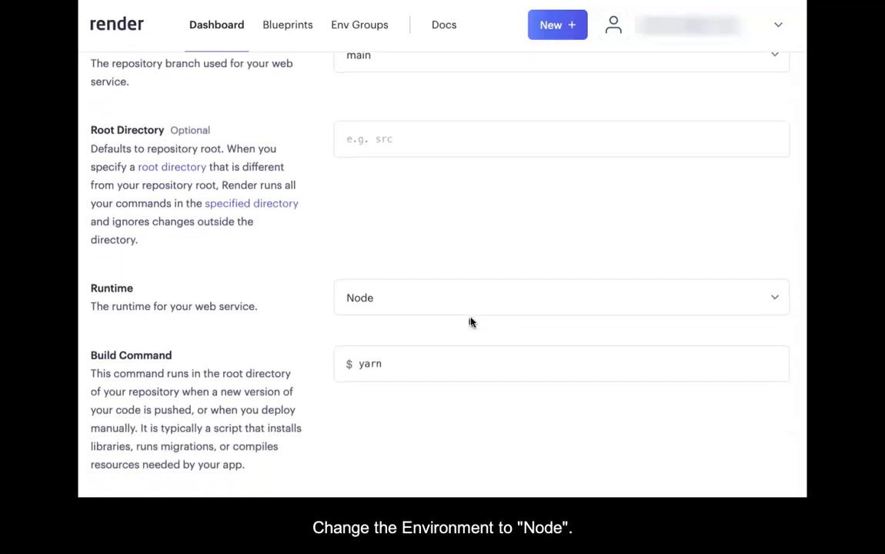
click(436, 358)
drag(437, 359, 297, 366)
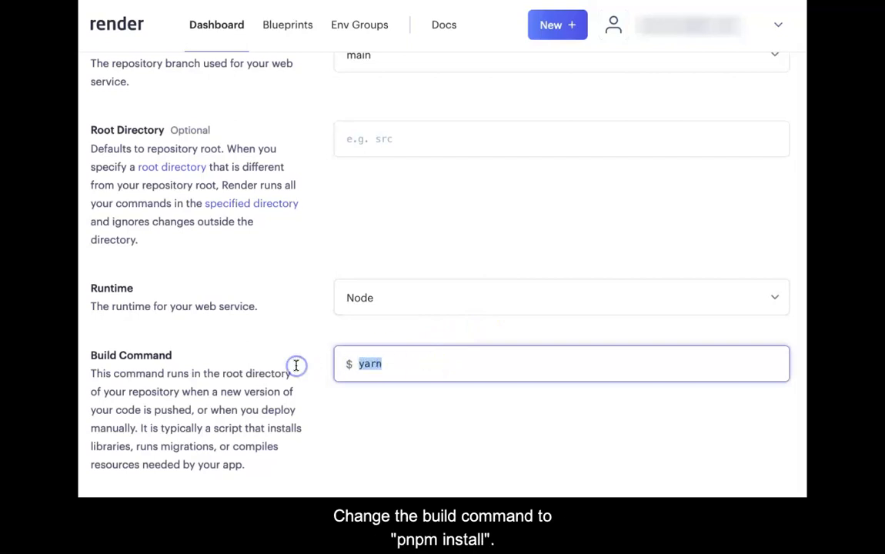
text(pnpm i)
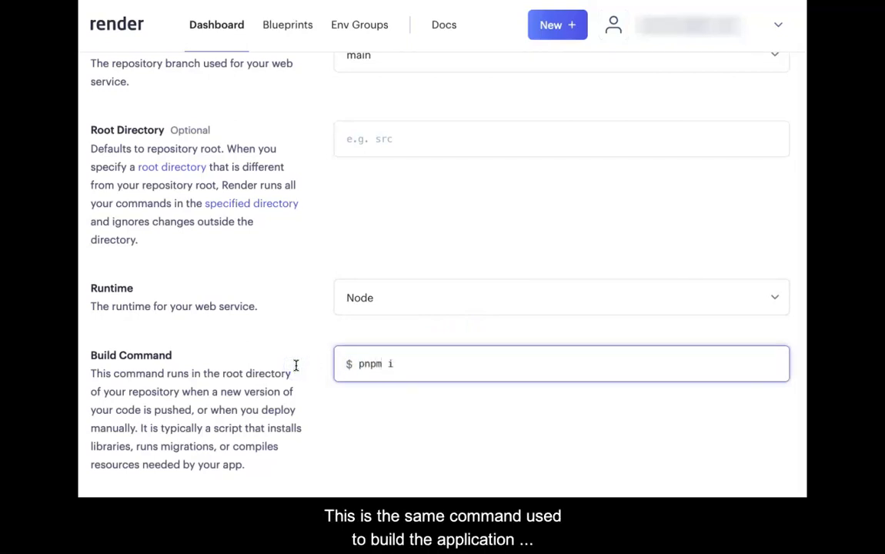
text(nstall)
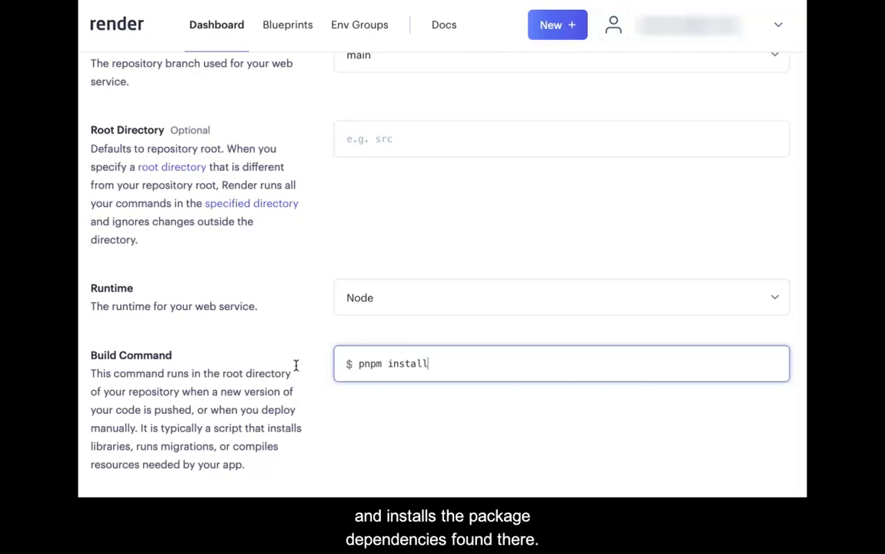
Step: Replace the start command with "pnpm start"
scroll(297, 367, down, 4)
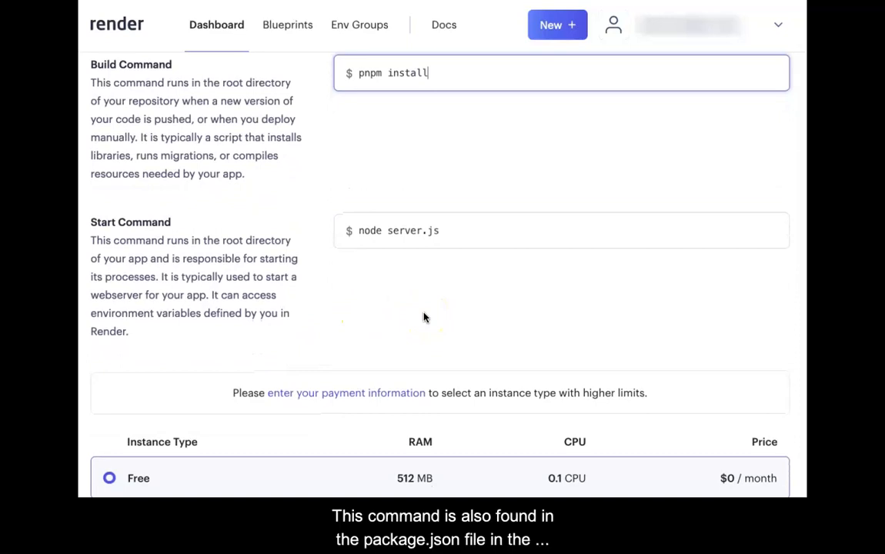
drag(458, 231, 335, 233)
text(pnp)
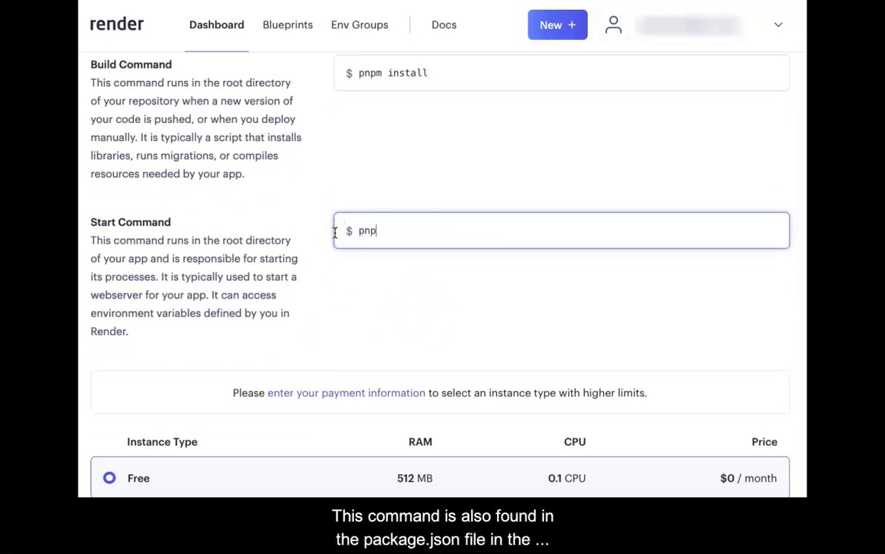
text(m start)
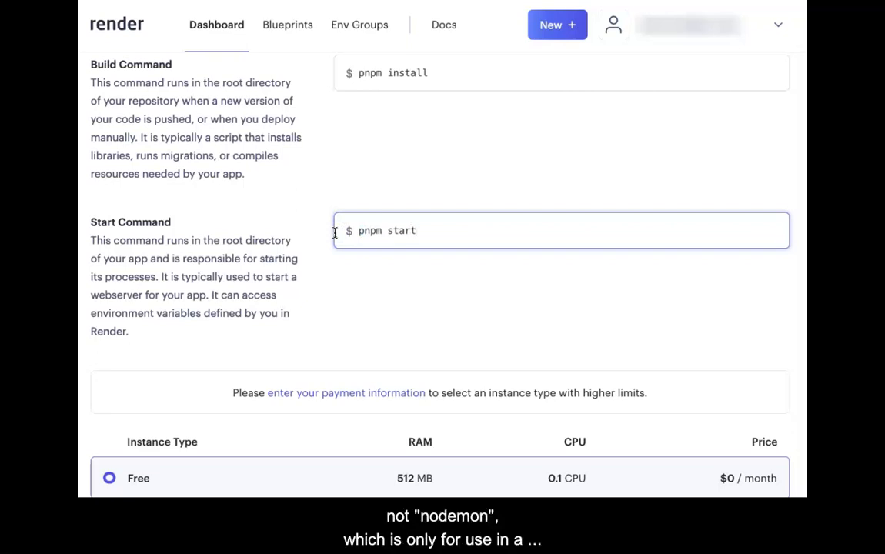
click(341, 237)
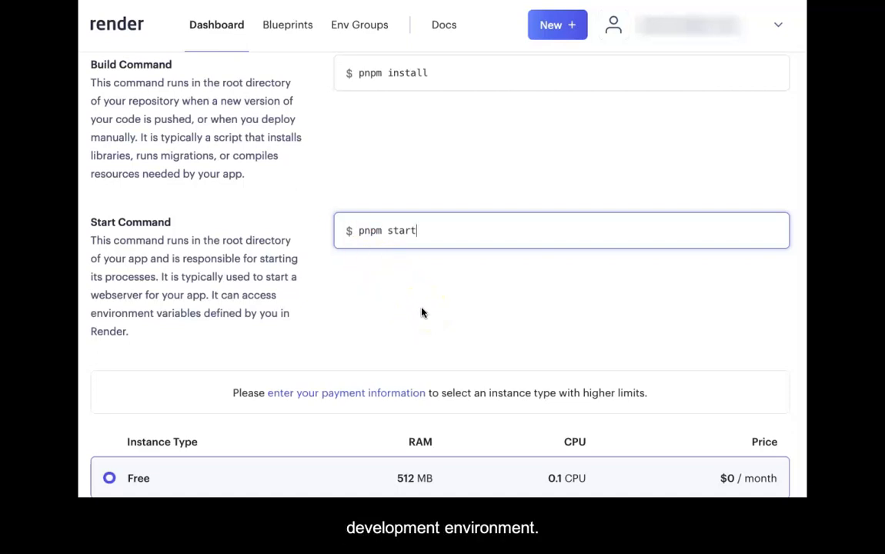
Step: Keep the Free instance type, set Auto-Deploy to No in the advanced settings, and create the web service
scroll(421, 313, down, 1)
scroll(422, 309, down, 4)
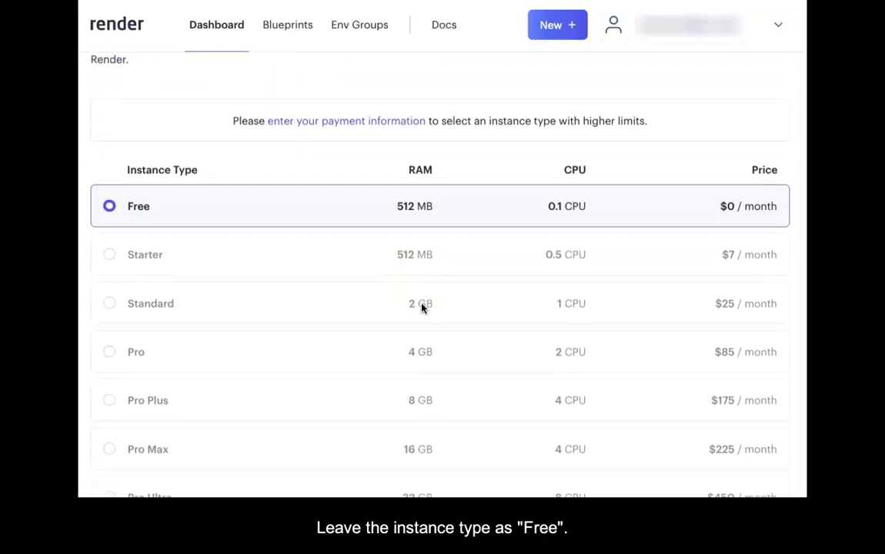
scroll(422, 309, down, 2)
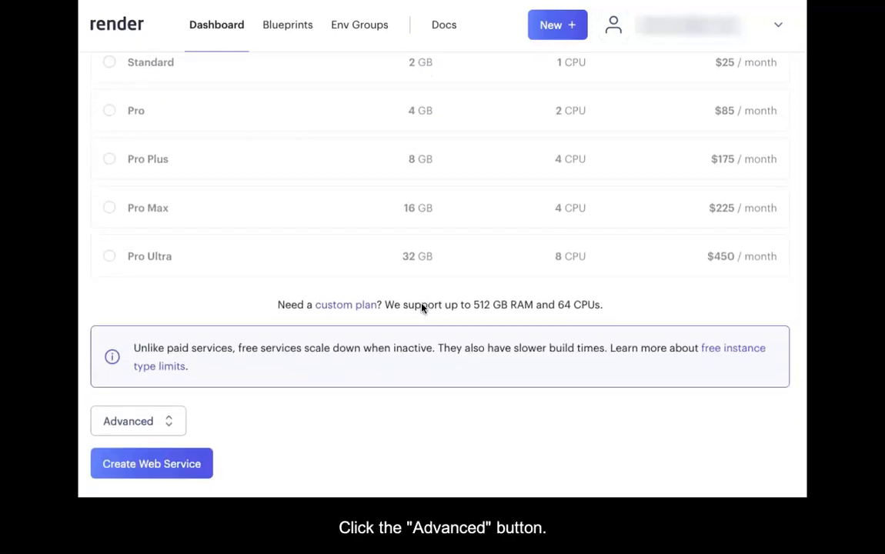
click(138, 424)
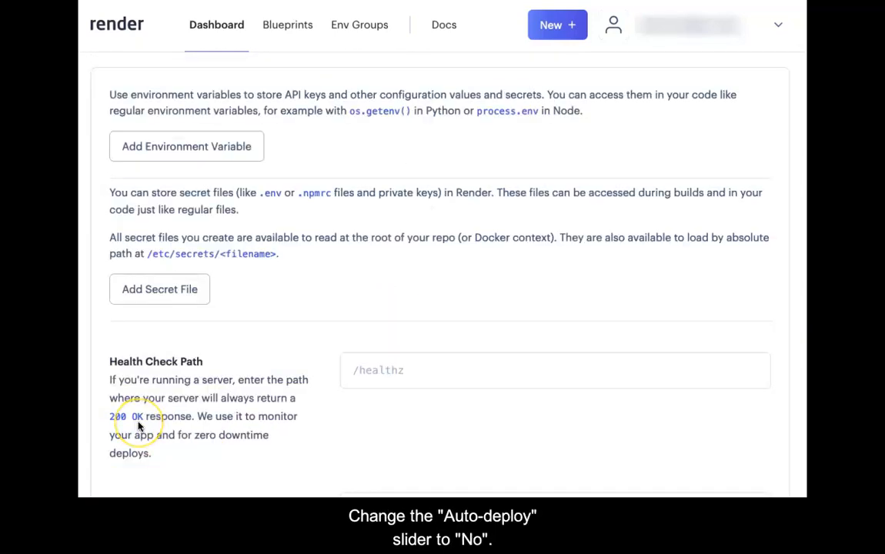
scroll(138, 425, down, 4)
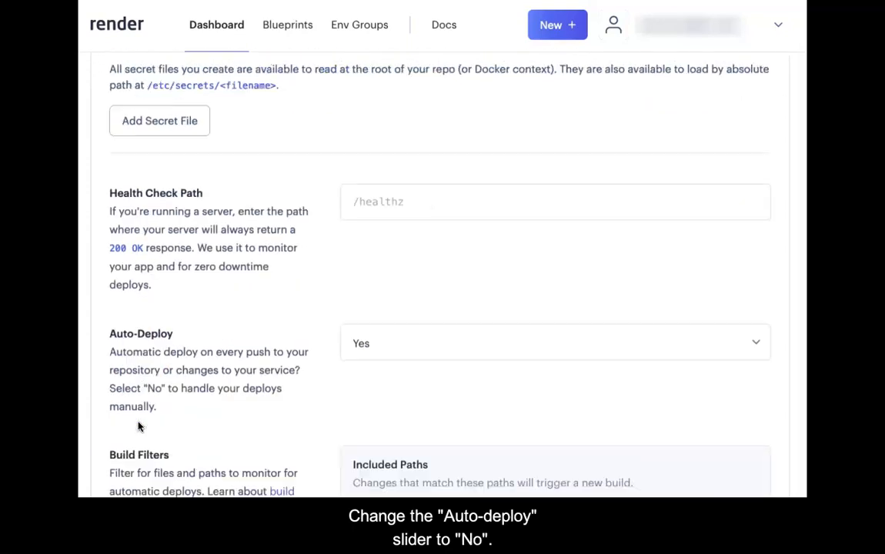
click(744, 244)
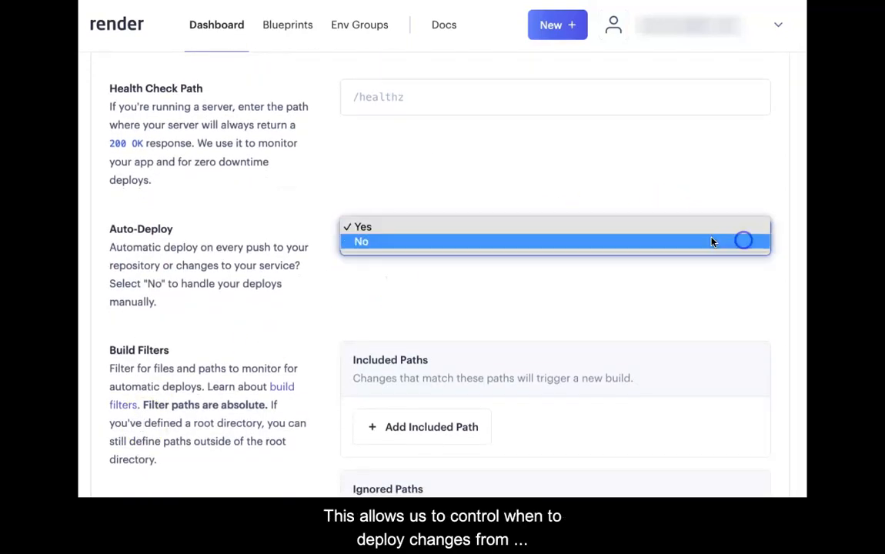
click(454, 241)
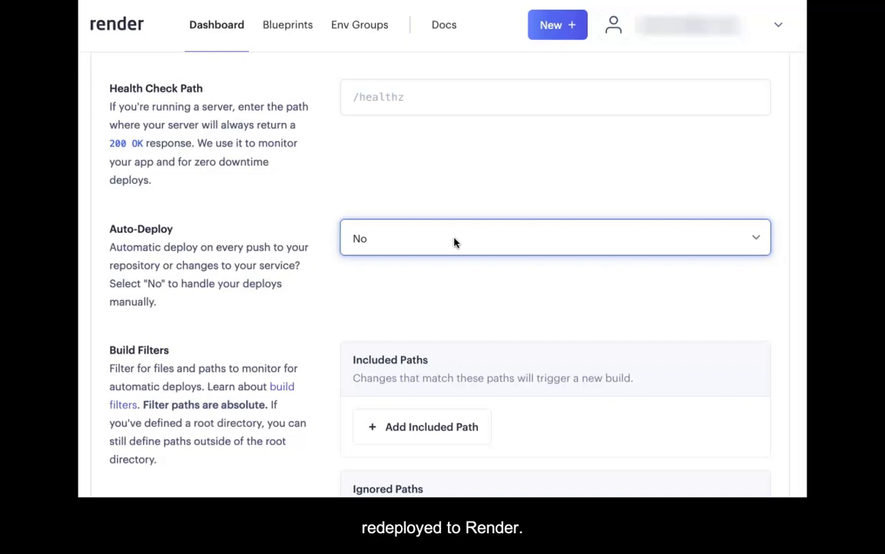
scroll(454, 243, down, 3)
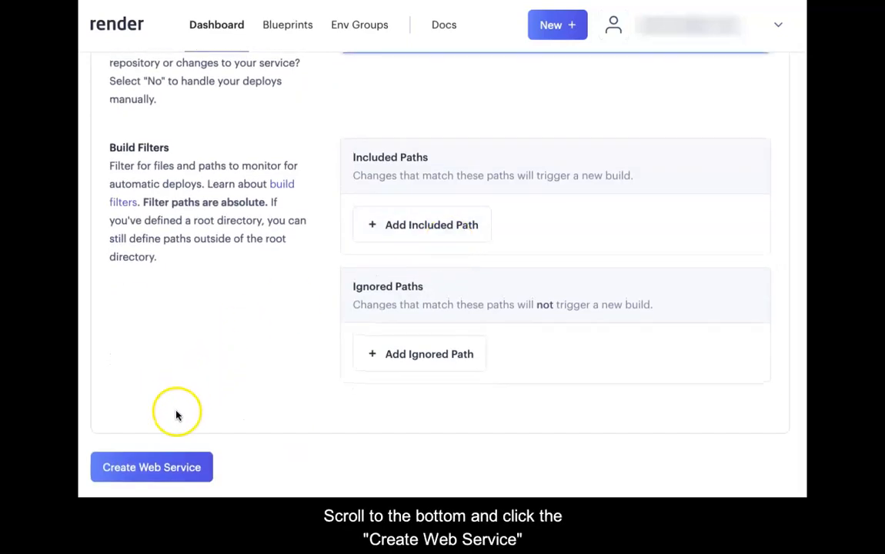
click(157, 466)
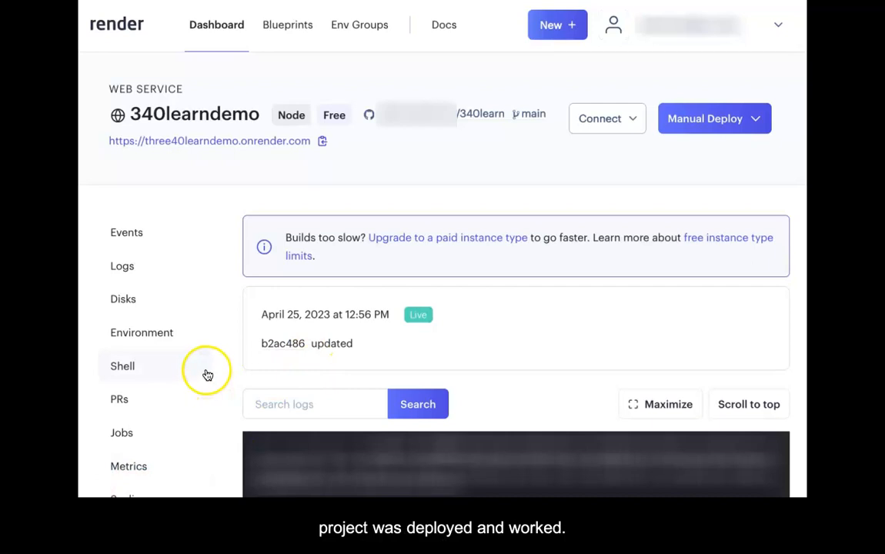
Step: View the web service's events and open the deployed site at its onrender.com address
click(132, 235)
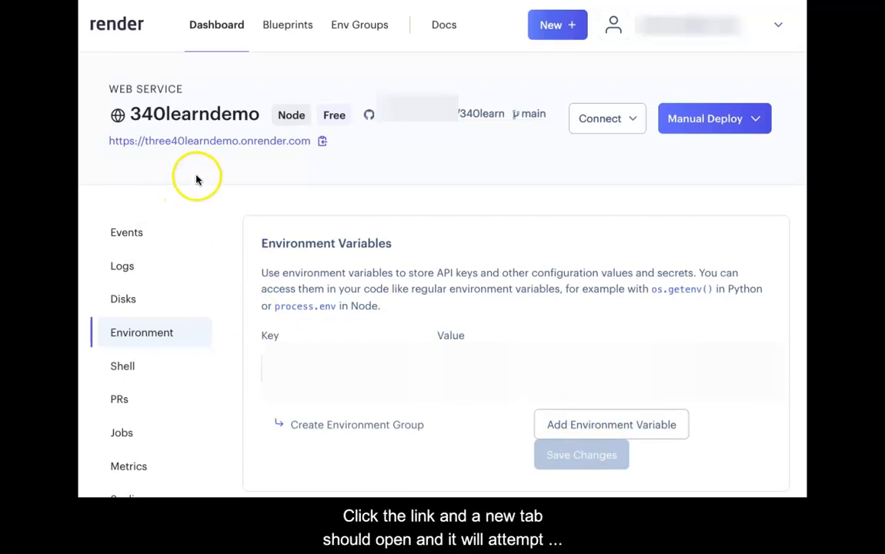
click(217, 146)
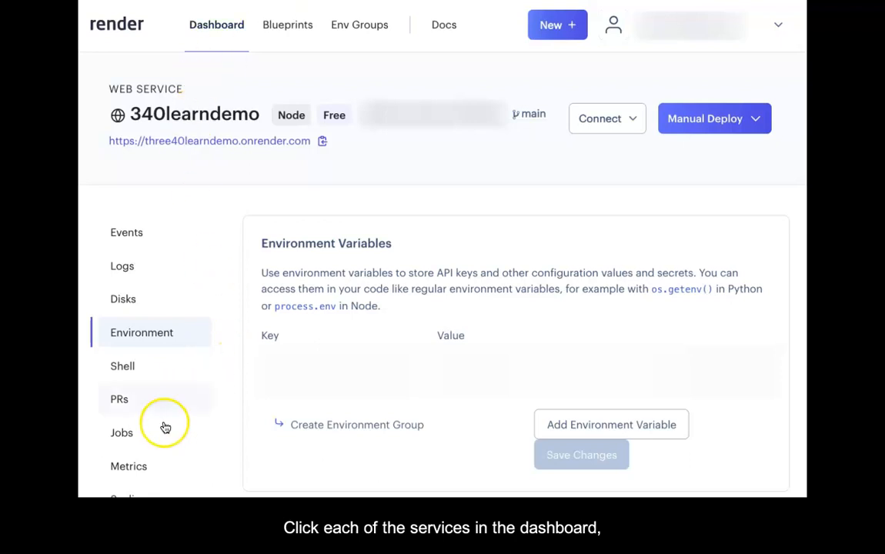
Step: Examine the usage and bandwidth metrics of the 340learndemo web service
click(126, 468)
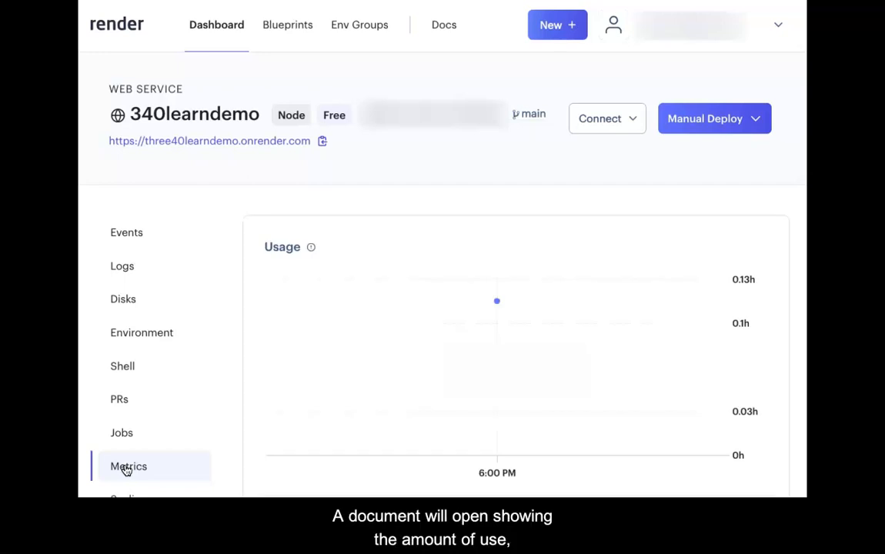
scroll(458, 357, down, 3)
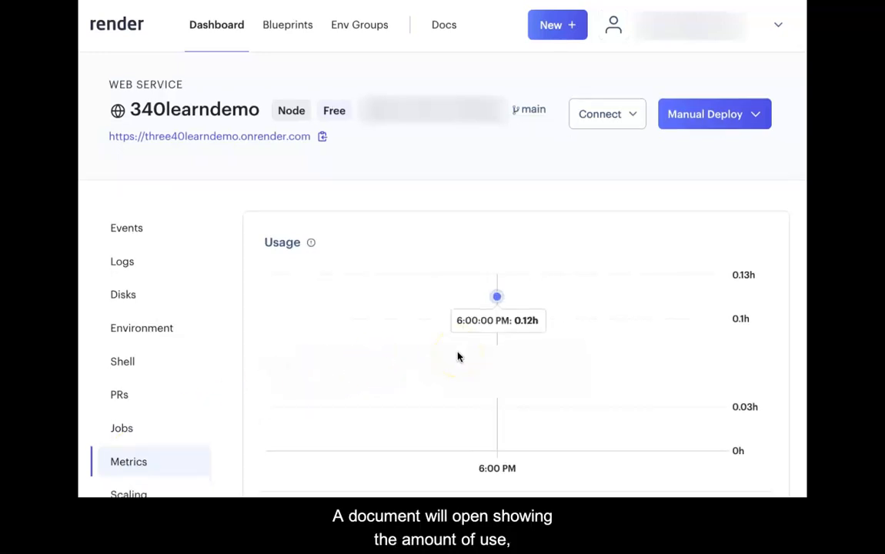
scroll(458, 357, down, 3)
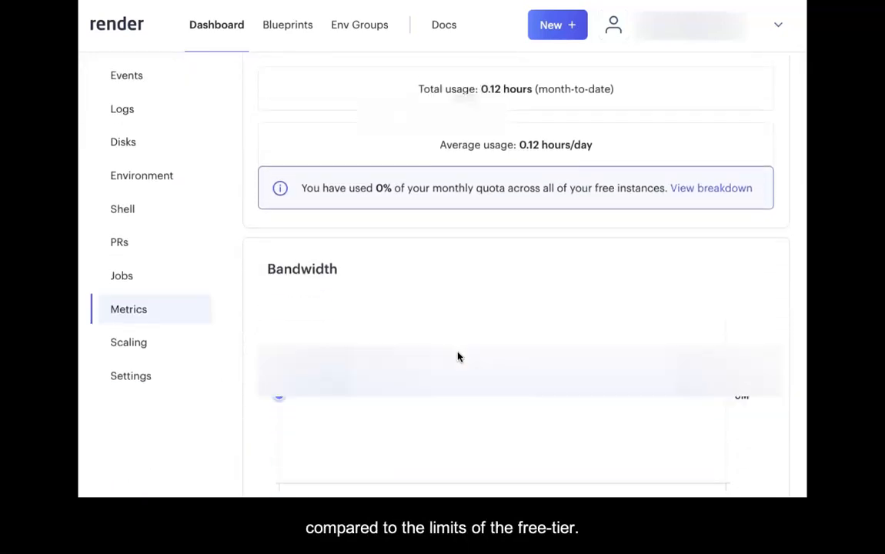
scroll(458, 357, up, 5)
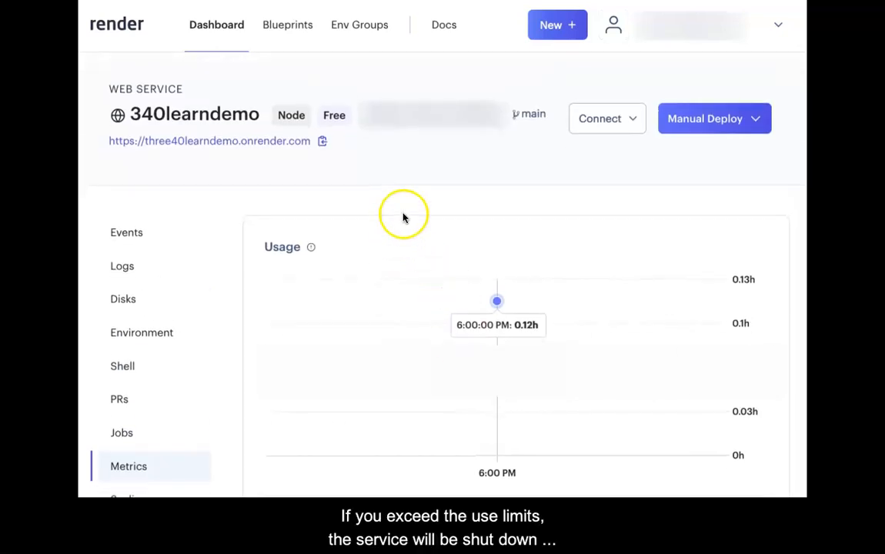
Step: Open the class340 PostgreSQL database from the services overview and view its metrics
click(230, 27)
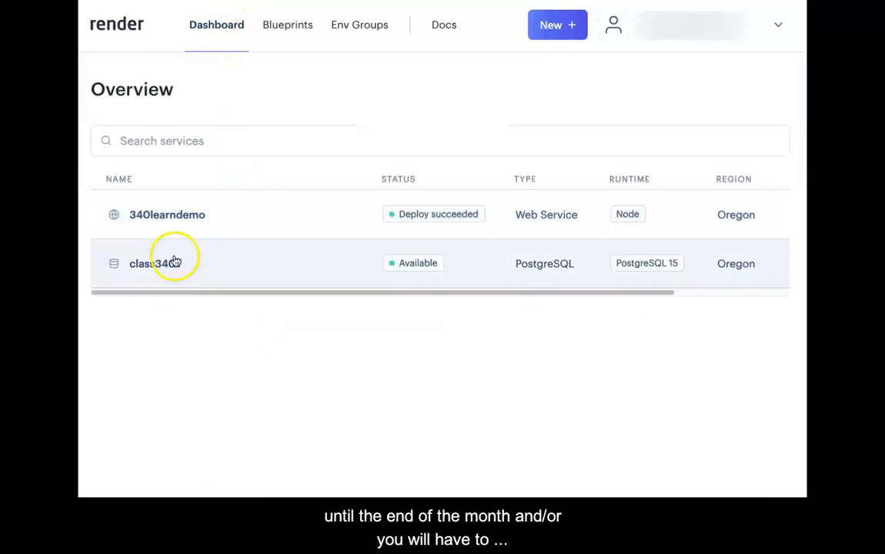
click(157, 268)
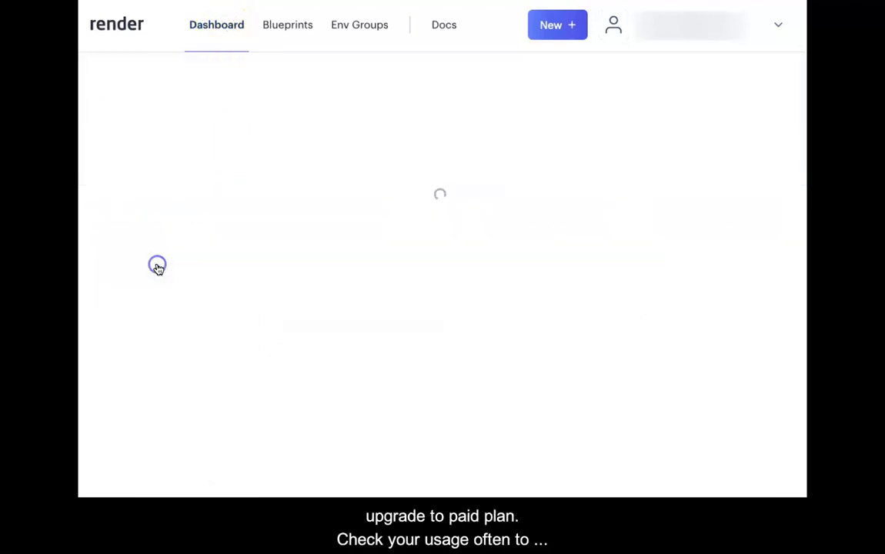
click(135, 239)
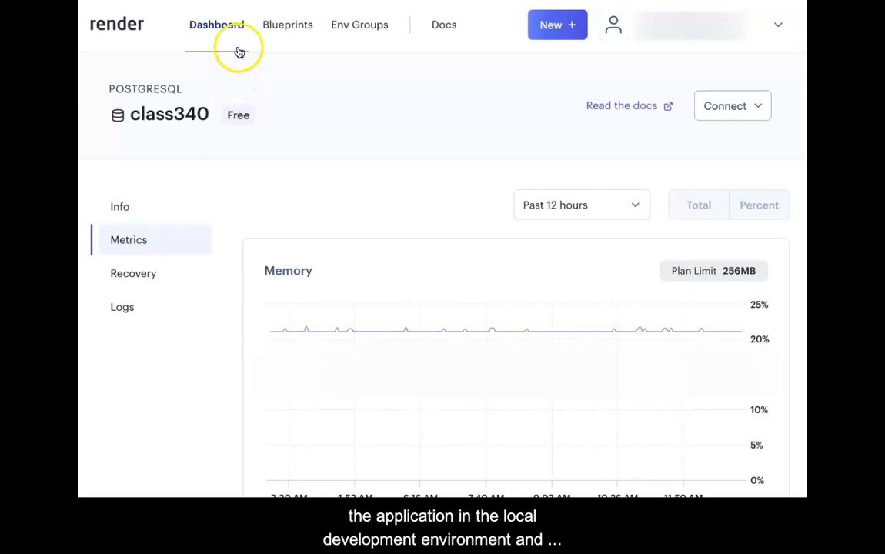
Step: Return to the services overview and open the 340learndemo web service
click(218, 27)
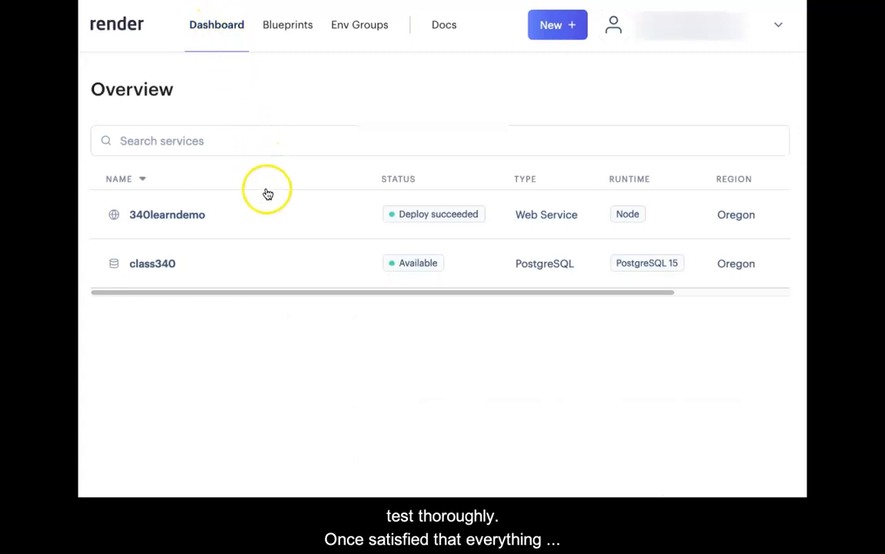
click(183, 221)
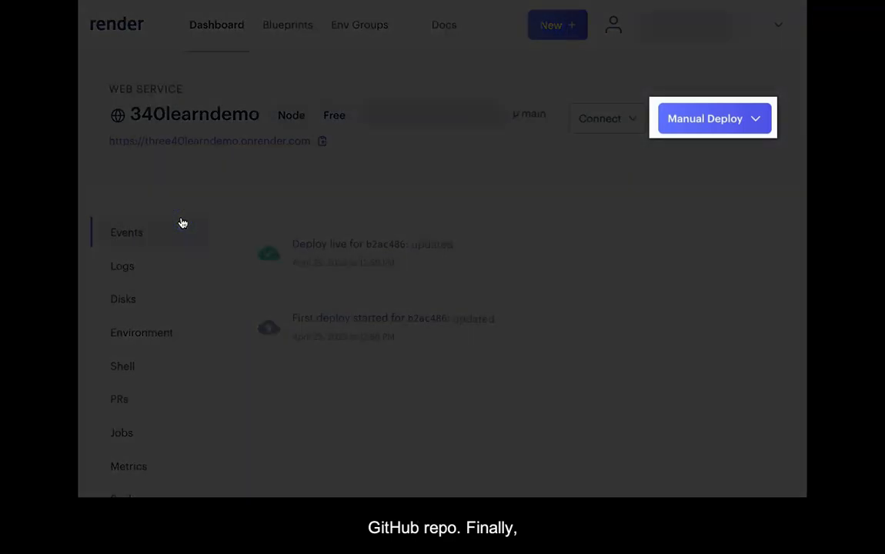